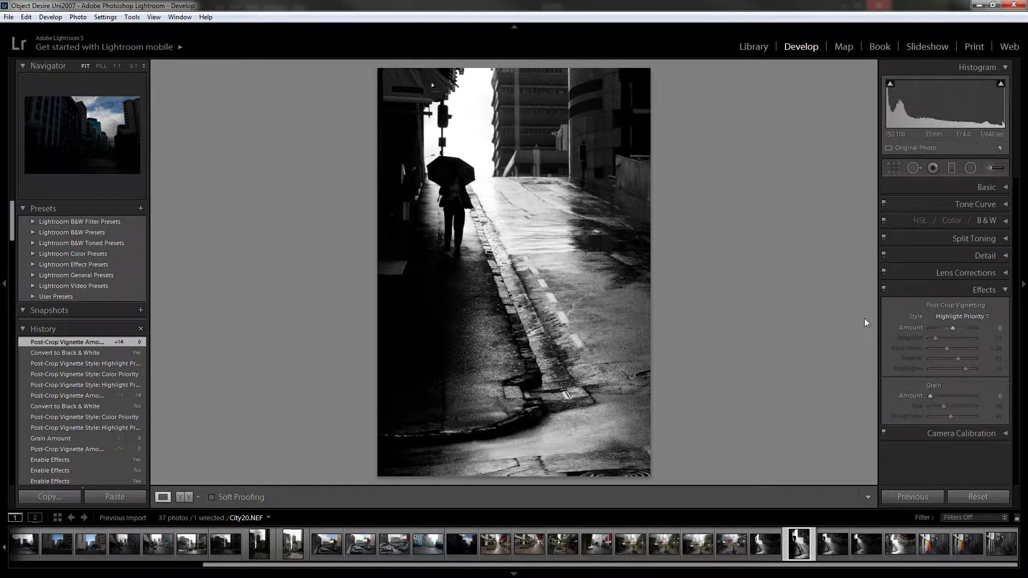
# Set the post-crop vignette amount to −50 and its feather to 0 with the Highlight Priority style
pyautogui.click(987, 317)
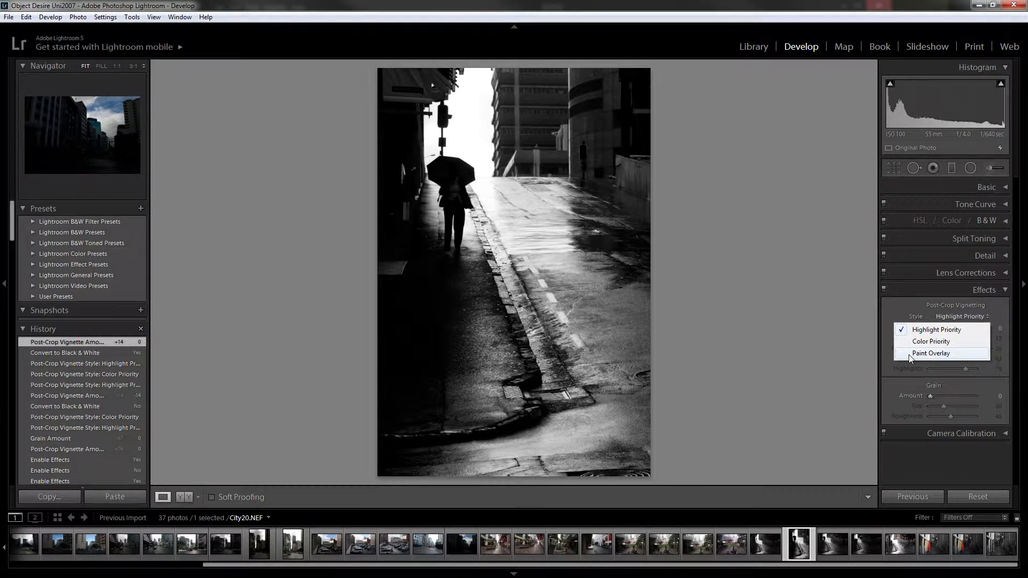
pyautogui.click(899, 306)
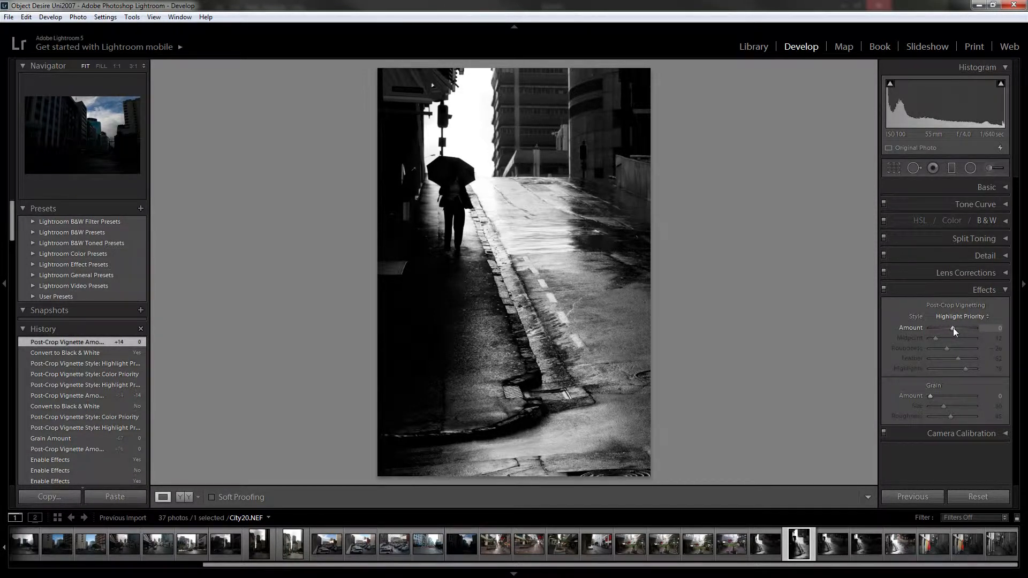
pyautogui.moveTo(953, 327)
pyautogui.mouseDown()
pyautogui.moveTo(934, 326)
pyautogui.moveTo(974, 321)
pyautogui.moveTo(943, 323)
pyautogui.mouseUp()
pyautogui.moveTo(958, 357); pyautogui.dragTo(904, 358)
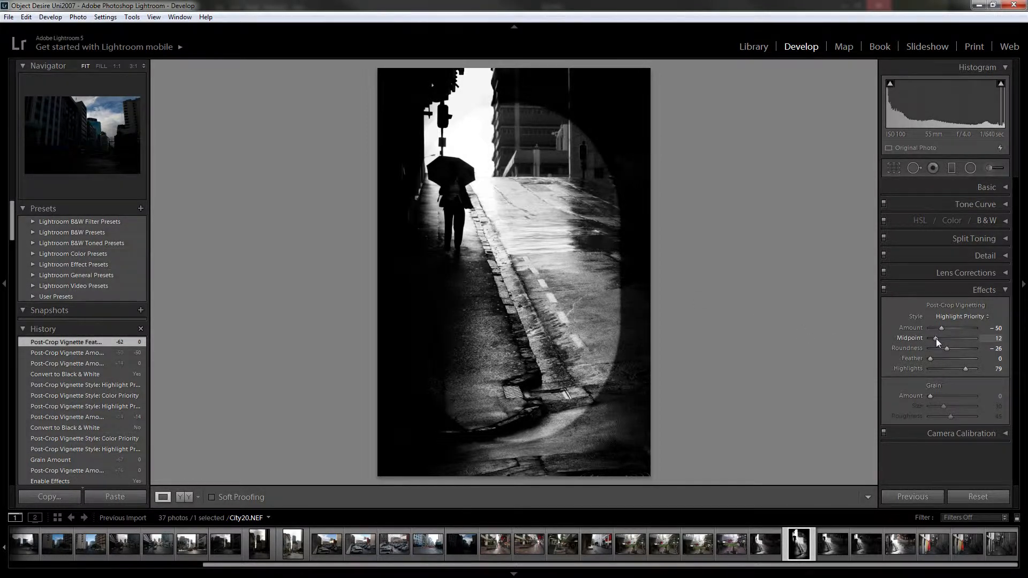
# Set the vignette's roundness to −64, feather to 49 and highlights to 0
pyautogui.moveTo(936, 338)
pyautogui.mouseDown()
pyautogui.moveTo(971, 334)
pyautogui.moveTo(921, 339)
pyautogui.moveTo(1003, 351)
pyautogui.moveTo(938, 347)
pyautogui.mouseUp()
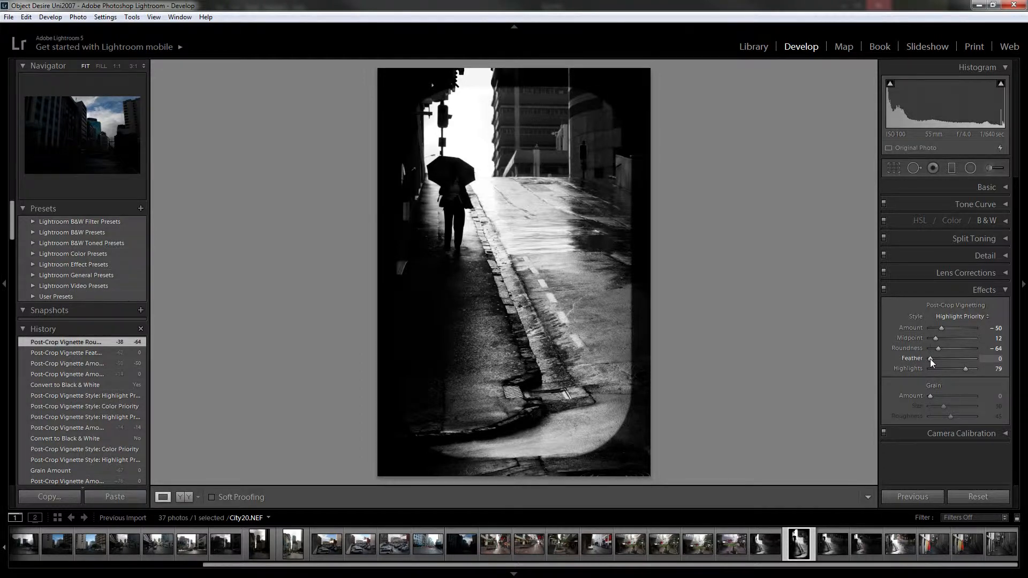
pyautogui.moveTo(930, 359); pyautogui.dragTo(952, 356)
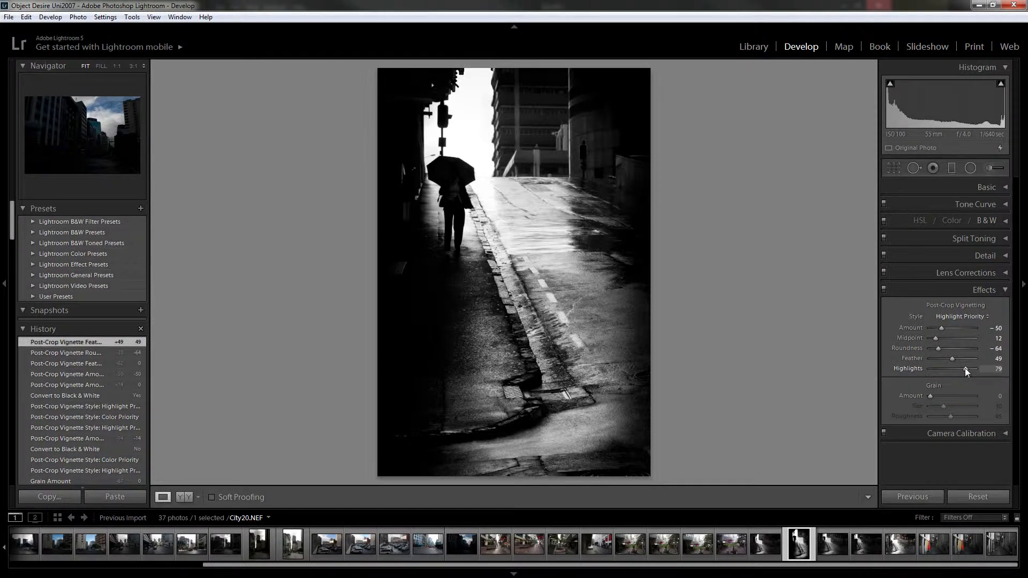
pyautogui.moveTo(966, 368); pyautogui.dragTo(926, 370)
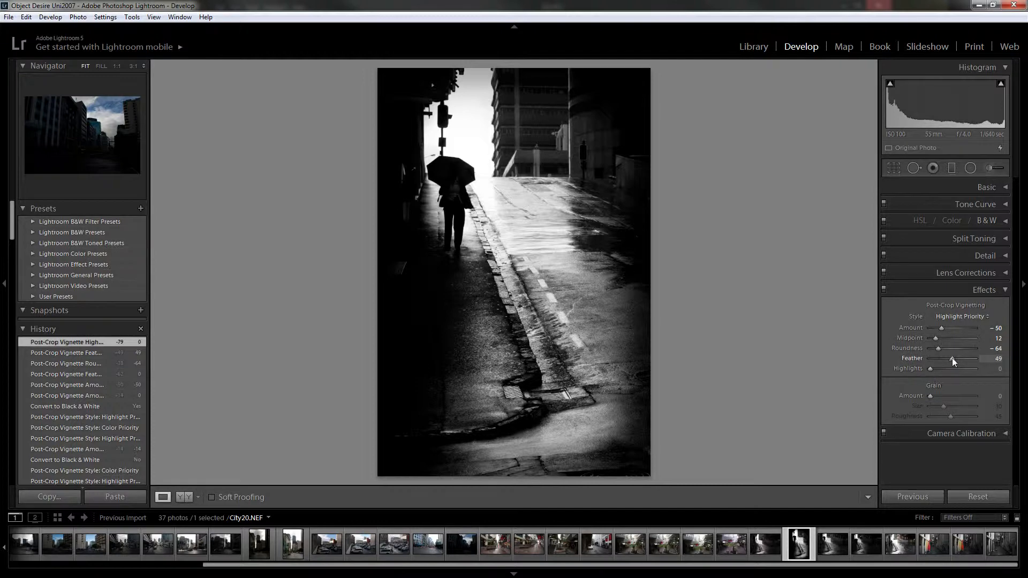
# Set the vignette's amount to −67, midpoint to 2, roundness to −43, feather to 19 and highlights to 89
pyautogui.moveTo(950, 361)
pyautogui.mouseDown()
pyautogui.moveTo(962, 361)
pyautogui.moveTo(938, 359)
pyautogui.moveTo(934, 329)
pyautogui.moveTo(943, 348)
pyautogui.mouseUp()
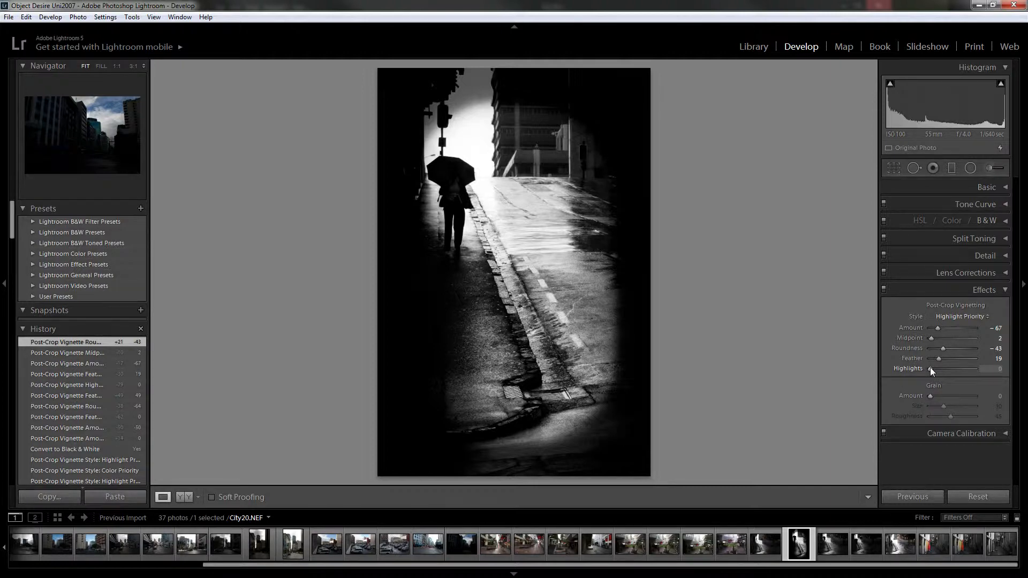
pyautogui.moveTo(930, 367); pyautogui.dragTo(991, 370)
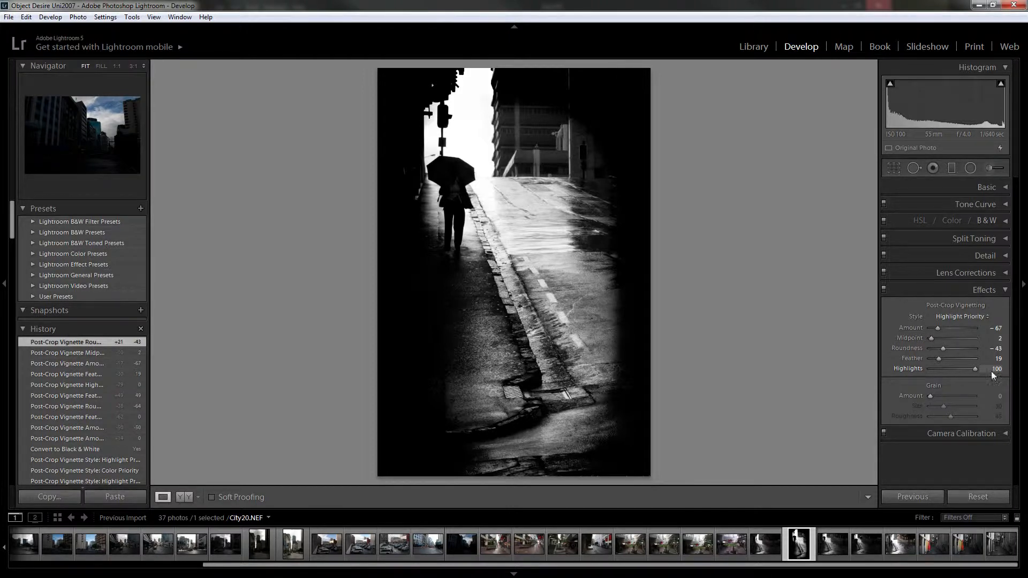
pyautogui.moveTo(975, 369)
pyautogui.mouseDown()
pyautogui.moveTo(959, 370)
pyautogui.moveTo(970, 370)
pyautogui.mouseUp()
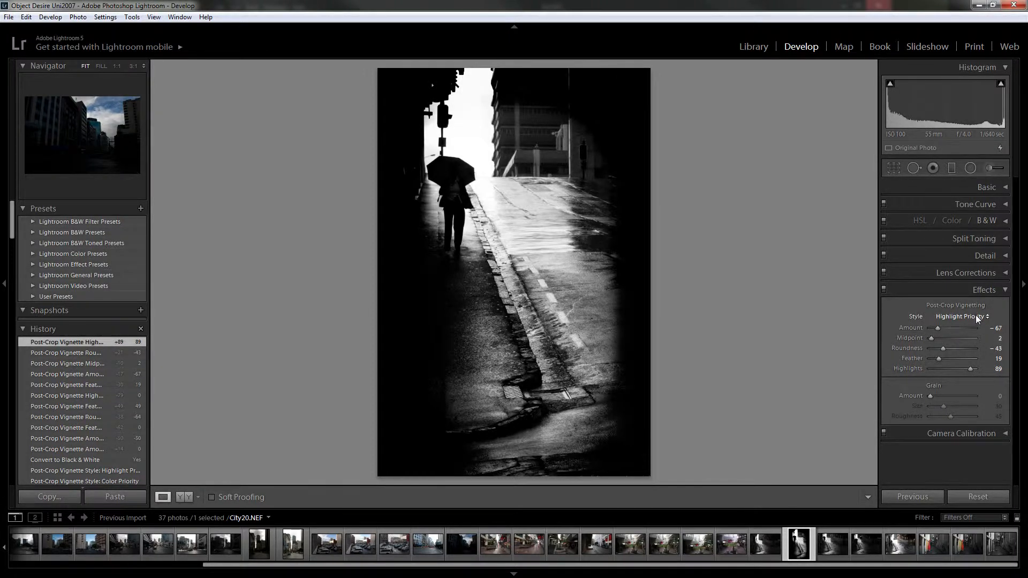
# Switch the vignette style to Color Priority for comparison and return it to Highlight Priority
pyautogui.click(976, 316)
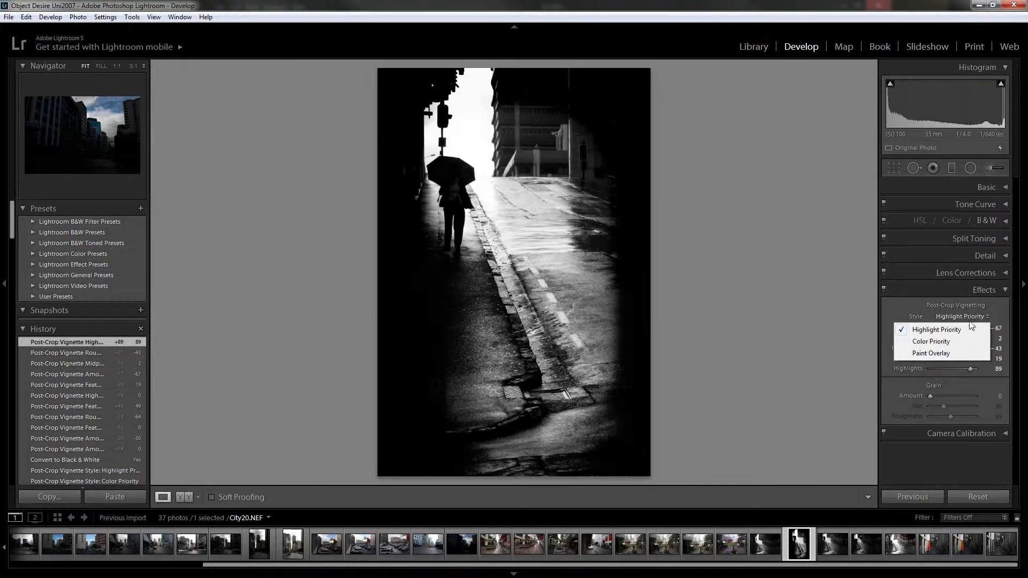
pyautogui.click(941, 345)
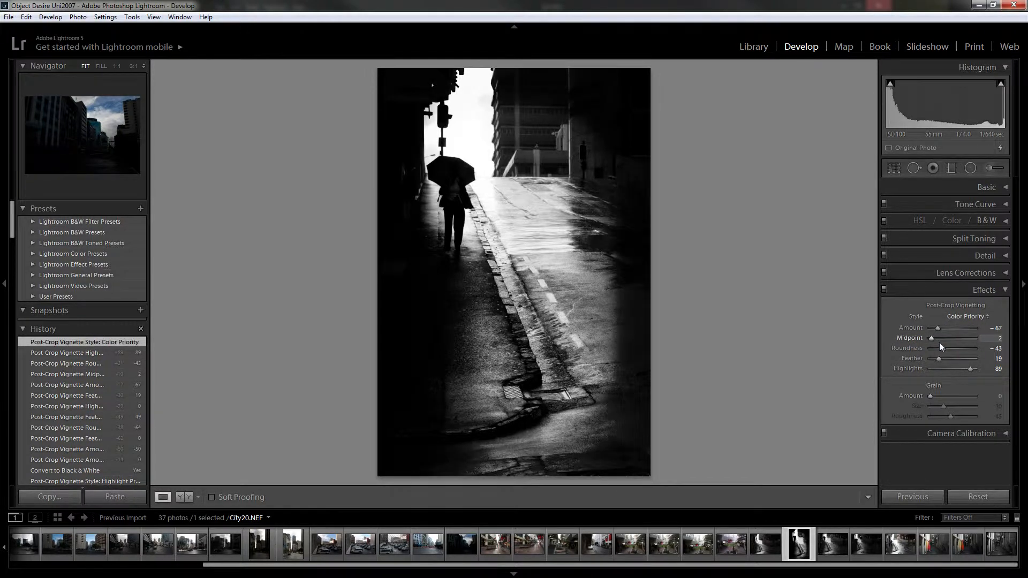
pyautogui.click(958, 316)
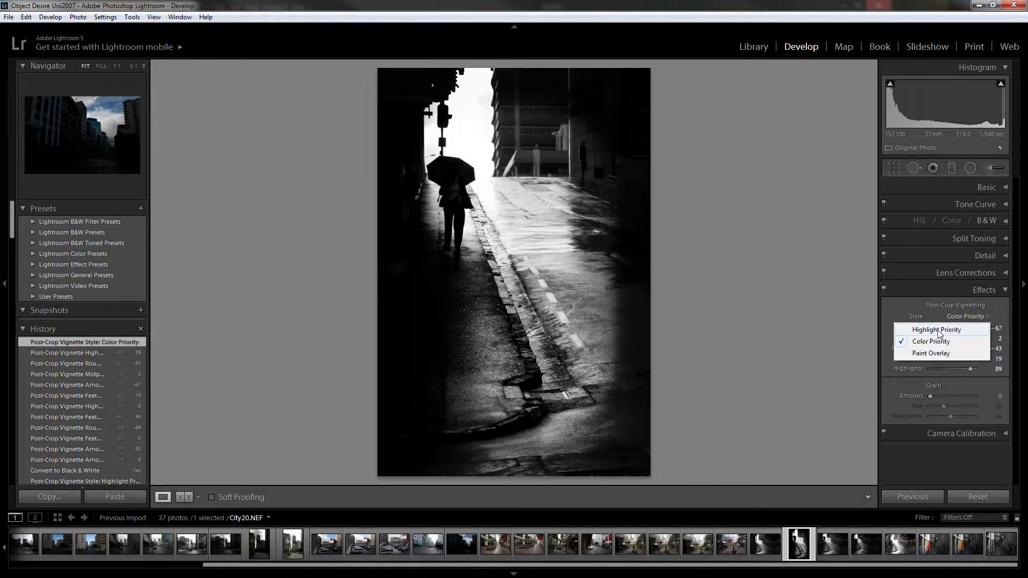
pyautogui.click(938, 331)
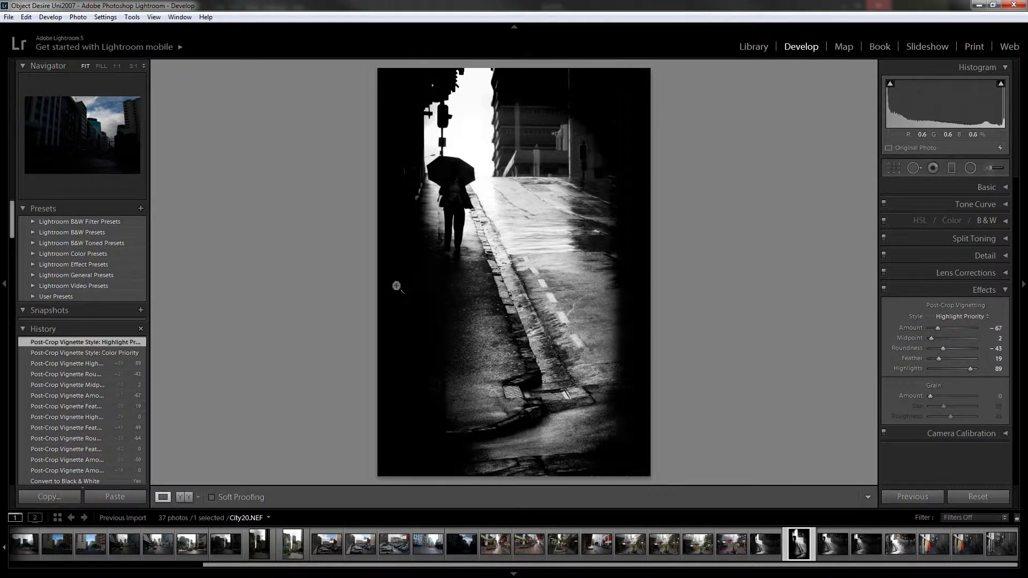
# Apply the Paint Overlay vignette style with midpoint 14 and feather 71, trying amount −76 before resetting the amount to 0
pyautogui.click(971, 316)
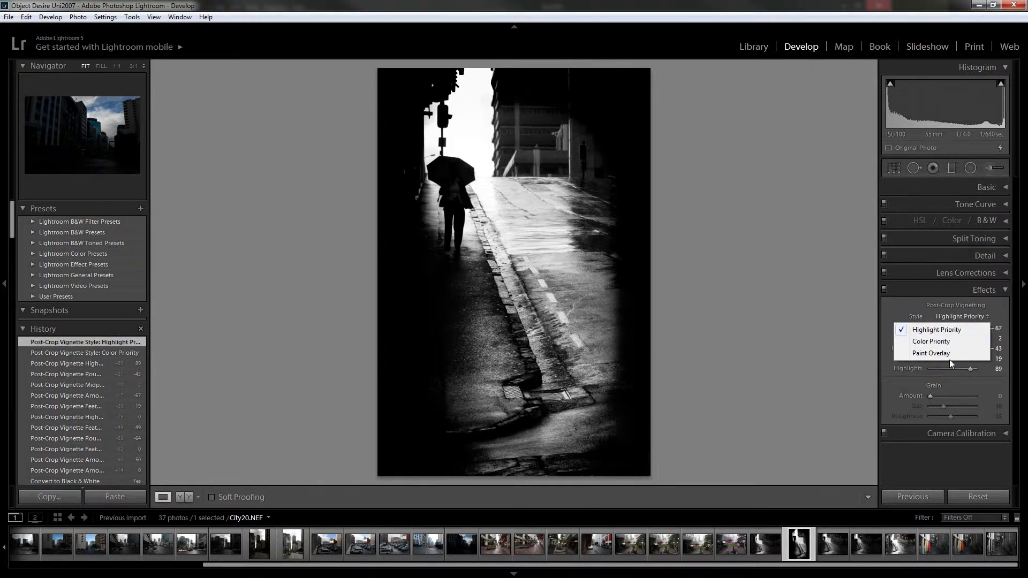
pyautogui.click(931, 353)
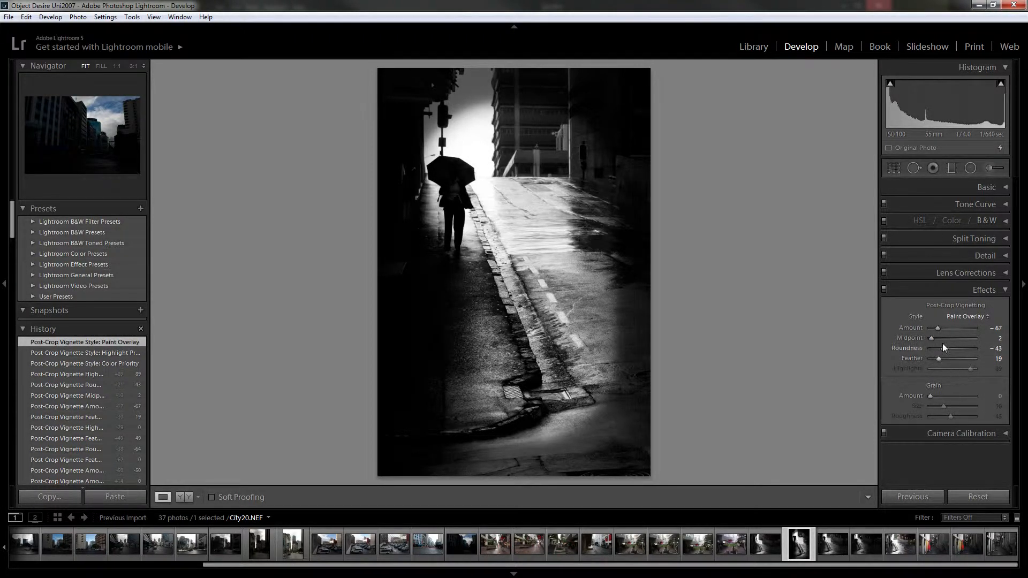
pyautogui.moveTo(937, 327); pyautogui.dragTo(963, 357)
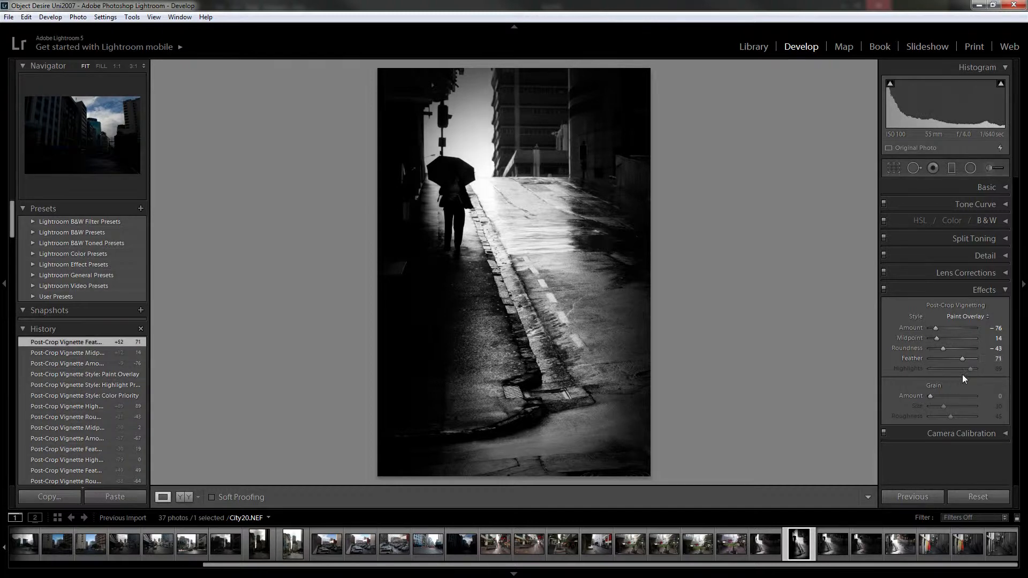
pyautogui.doubleClick(934, 327)
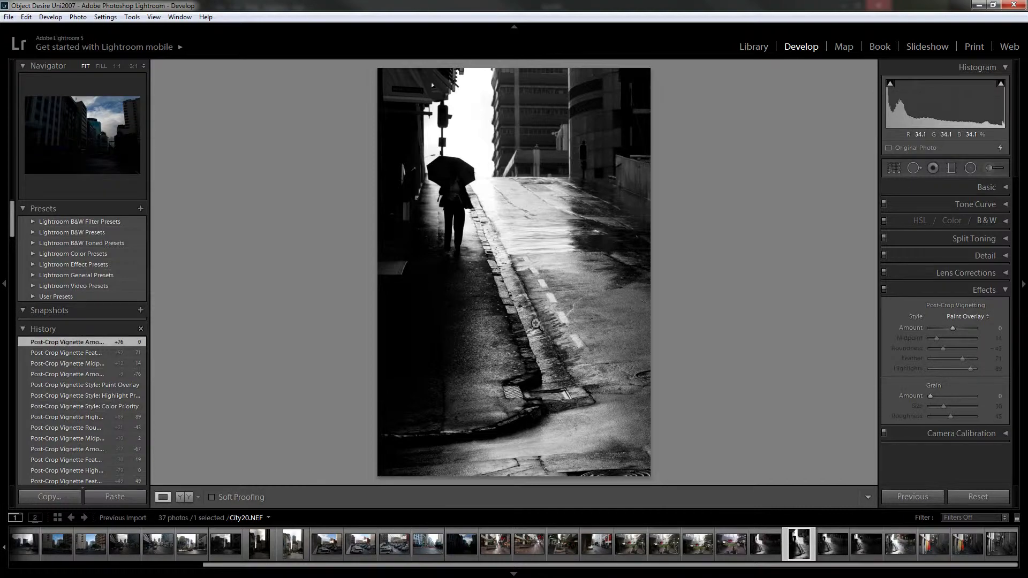
# Add film grain to the street photo with amount 93, size 56 and roughness 46
pyautogui.click(533, 352)
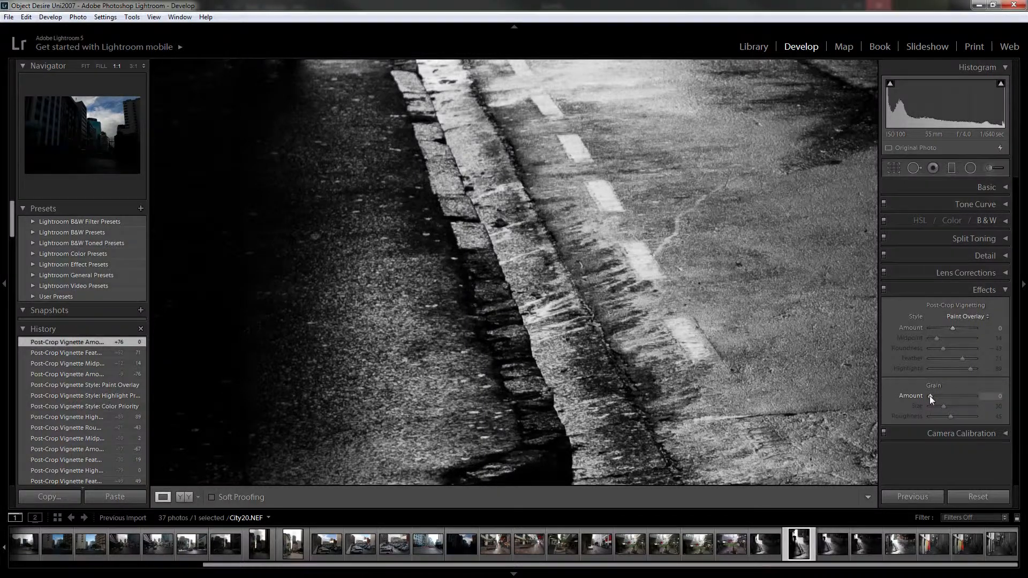
pyautogui.moveTo(930, 396); pyautogui.dragTo(930, 396)
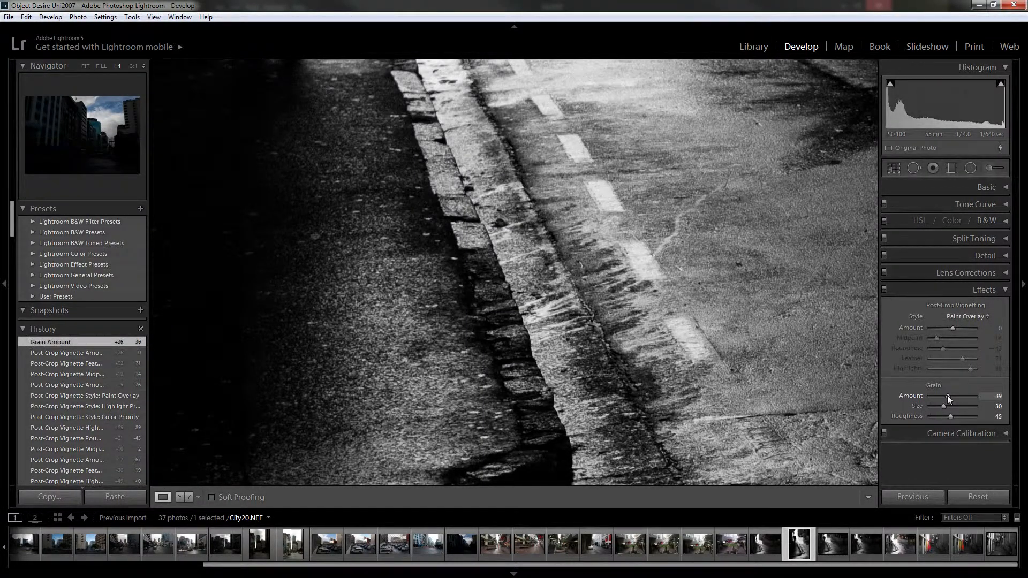
pyautogui.moveTo(949, 396); pyautogui.dragTo(972, 395)
pyautogui.click(683, 324)
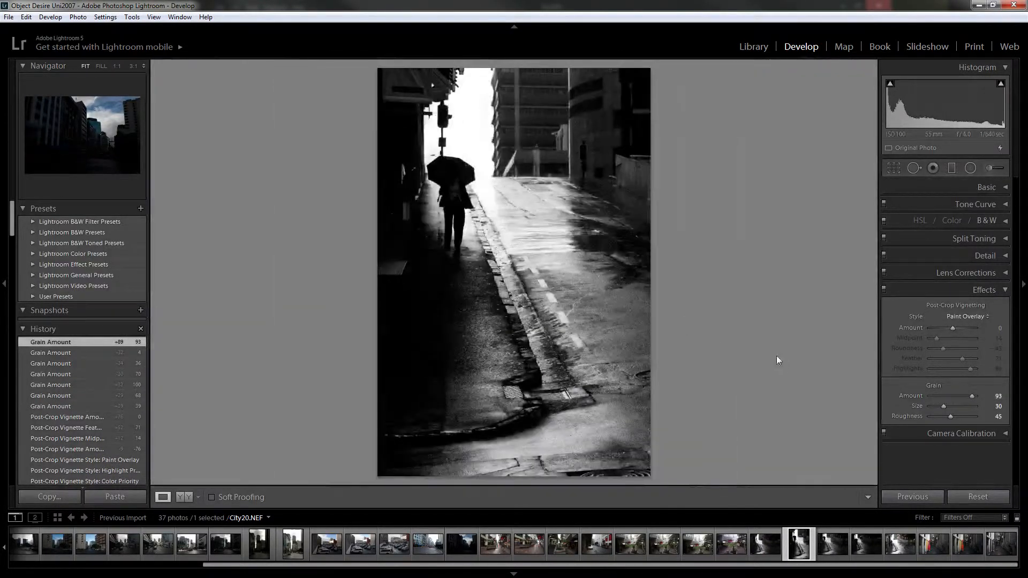
pyautogui.moveTo(944, 406); pyautogui.dragTo(959, 406)
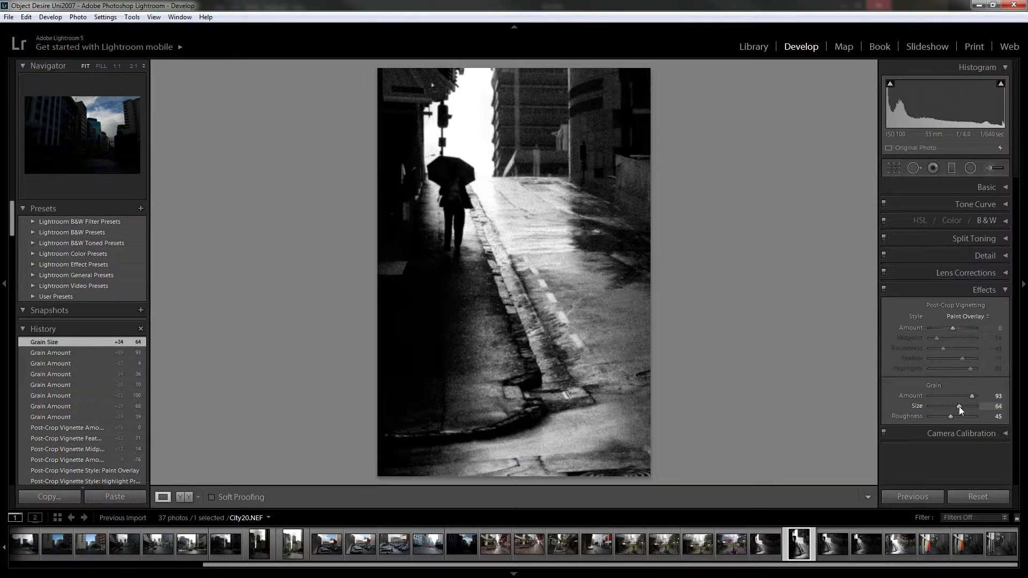
pyautogui.moveTo(969, 406)
pyautogui.mouseDown()
pyautogui.moveTo(947, 405)
pyautogui.moveTo(960, 416)
pyautogui.moveTo(949, 414)
pyautogui.moveTo(955, 405)
pyautogui.mouseUp()
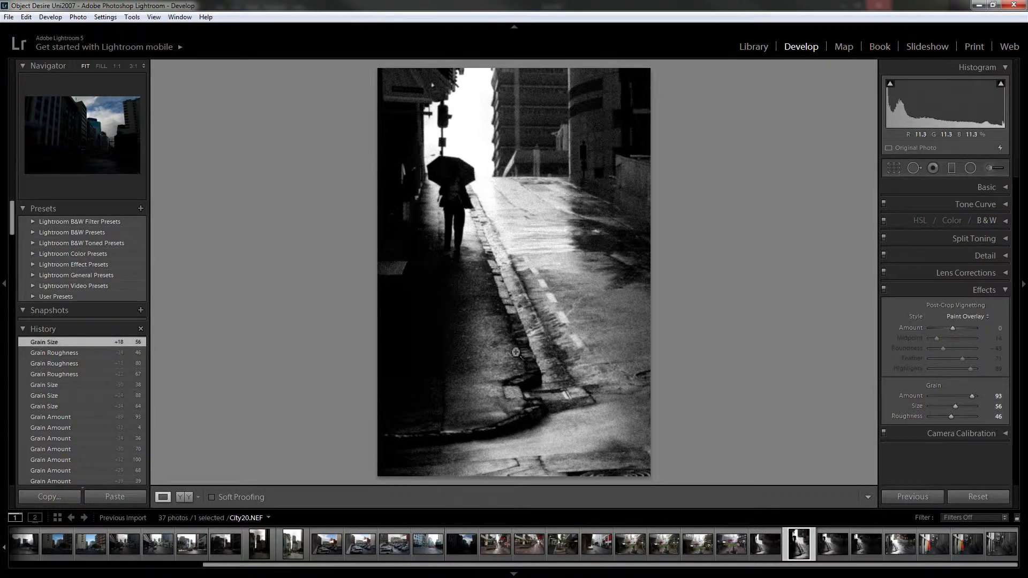
# Refine the grain to amount 79, size 43 and roughness 70 while checking the road surface at 1:1
pyautogui.click(528, 342)
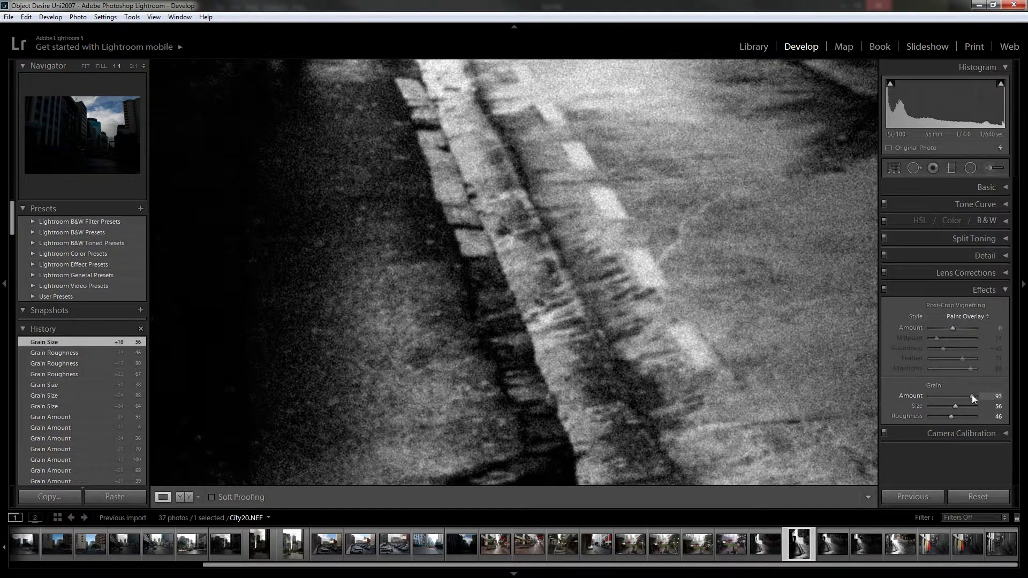
pyautogui.moveTo(972, 396)
pyautogui.mouseDown()
pyautogui.moveTo(923, 406)
pyautogui.moveTo(955, 402)
pyautogui.moveTo(970, 417)
pyautogui.moveTo(961, 413)
pyautogui.mouseUp()
pyautogui.click(635, 326)
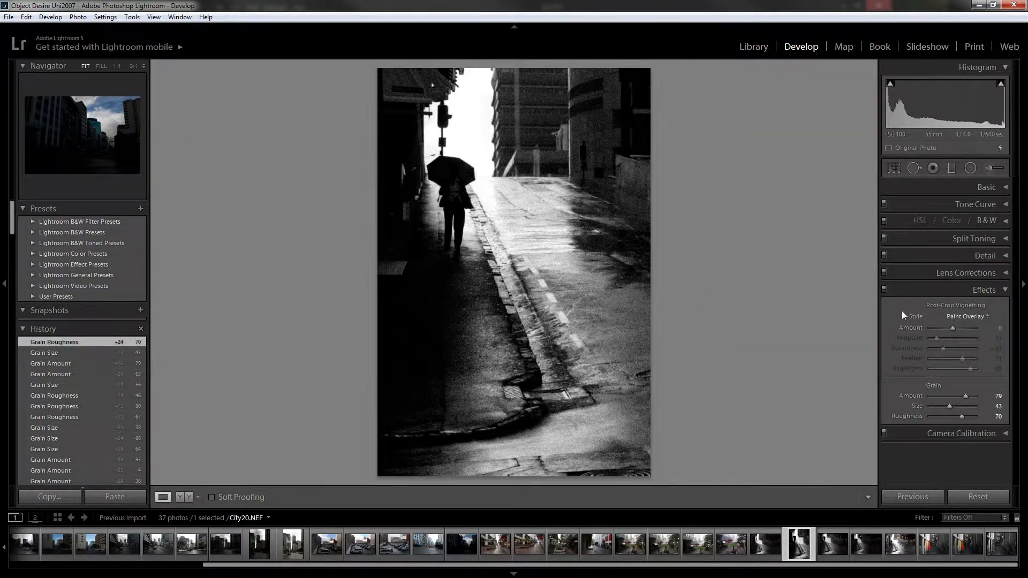
# Compare the photo with the effects disabled and enabled, both in full view and at 1:1 on the figure with the umbrella
pyautogui.click(884, 289)
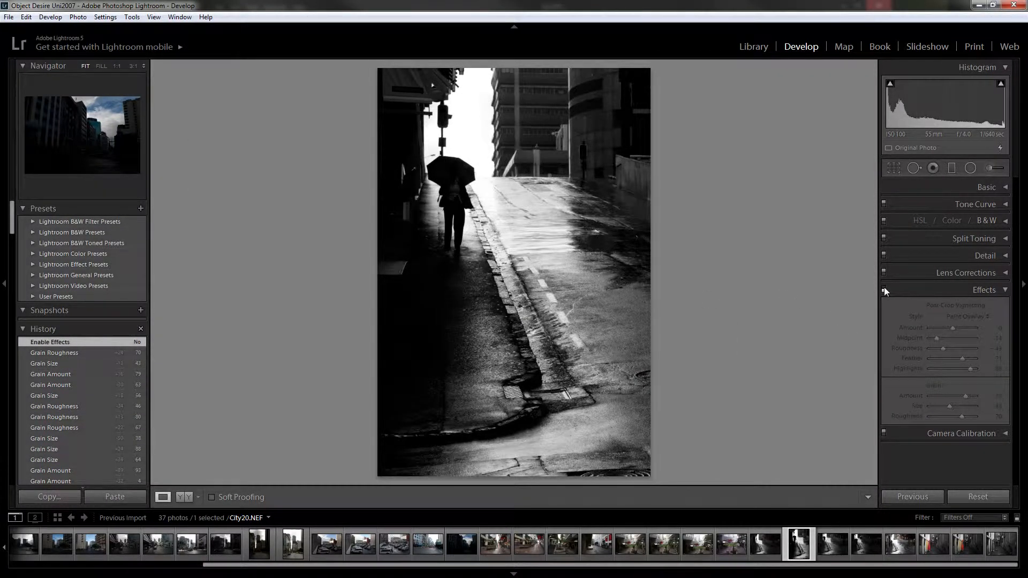
pyautogui.click(884, 289)
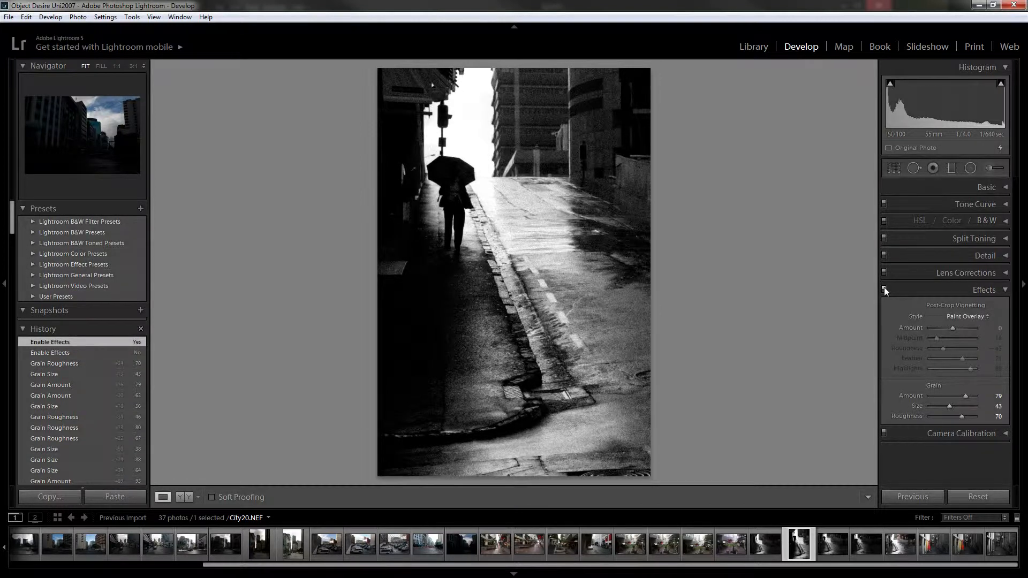
pyautogui.click(457, 211)
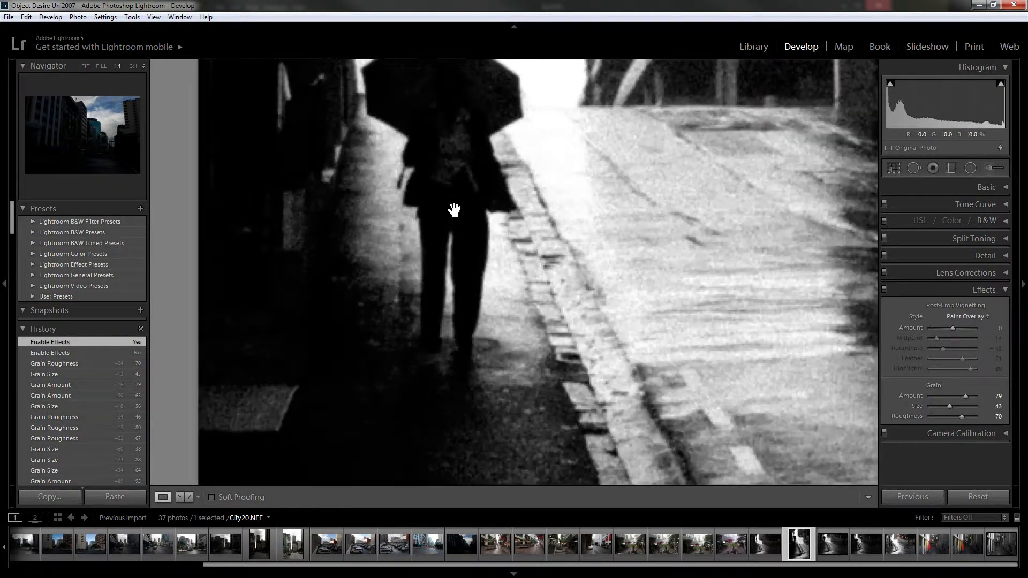
pyautogui.click(883, 290)
pyautogui.click(884, 290)
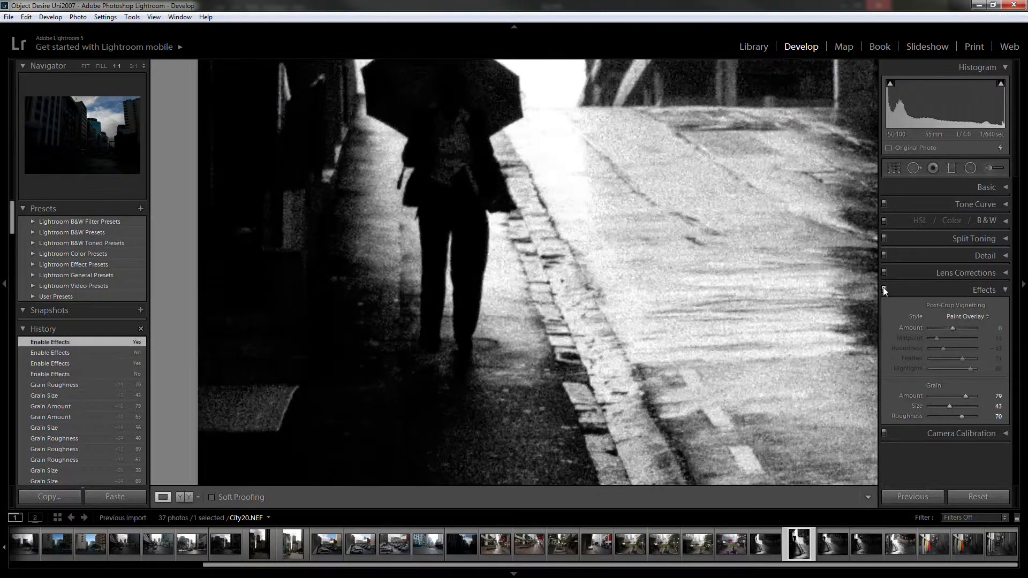
pyautogui.click(517, 320)
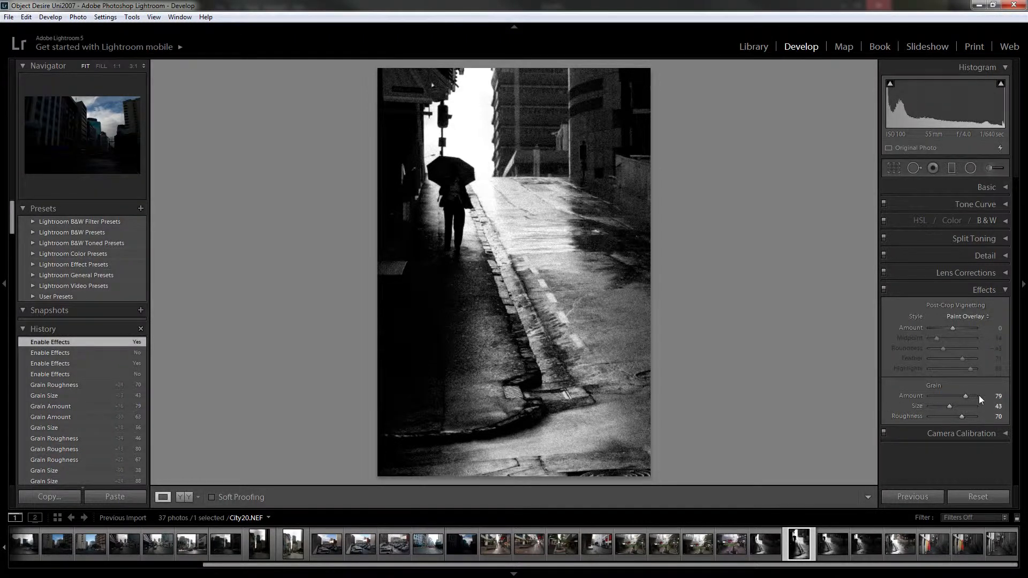
# Reduce the grain amount to 56 and roughness to 33, and check the result on the road at 1:1
pyautogui.moveTo(955, 395); pyautogui.dragTo(942, 415)
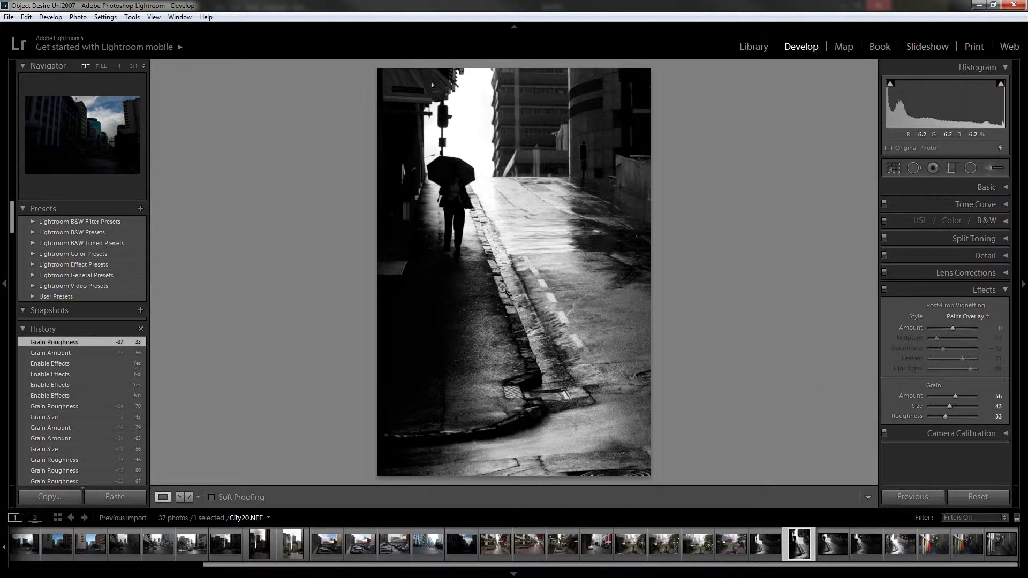
pyautogui.click(526, 320)
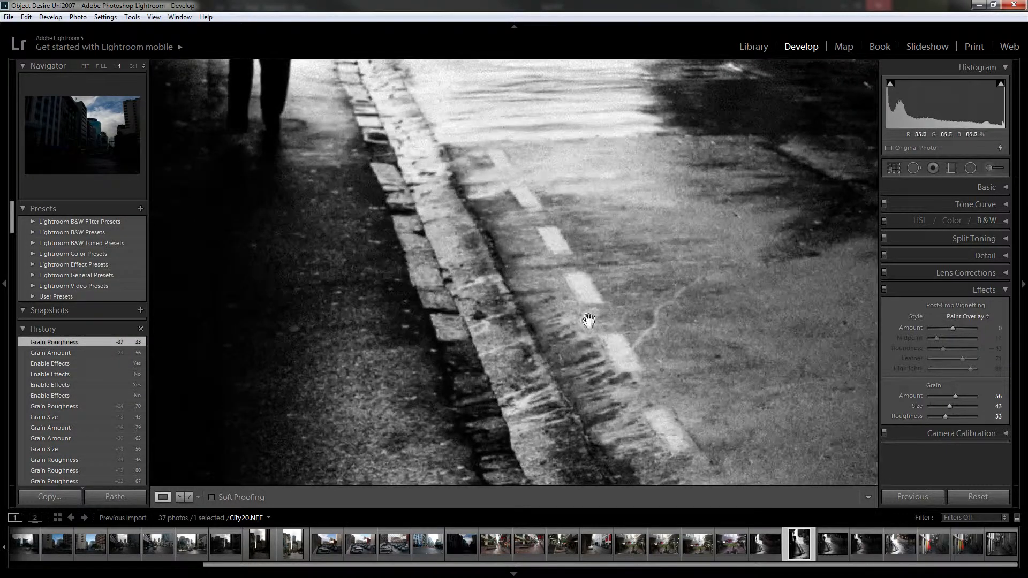
pyautogui.click(528, 320)
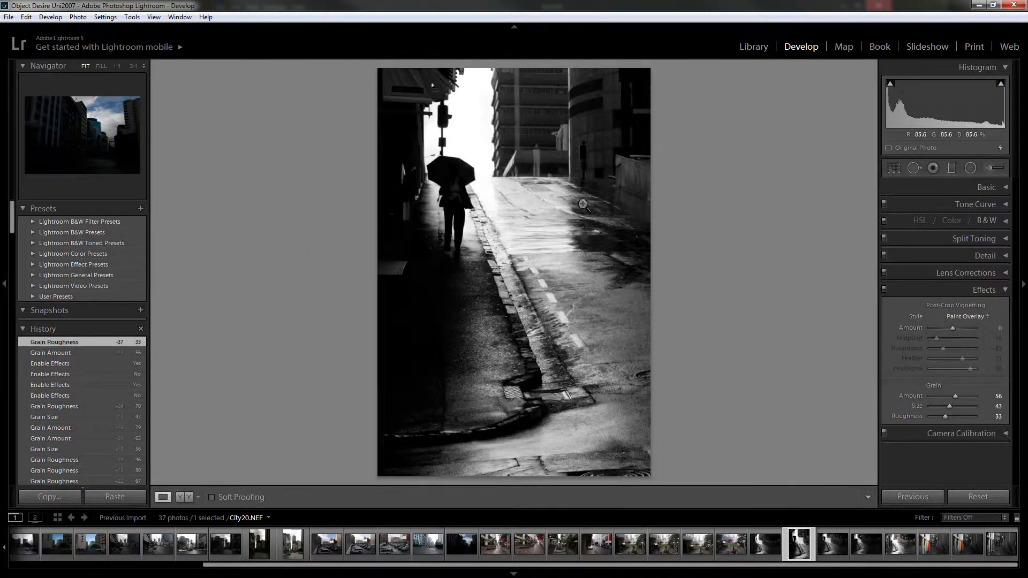